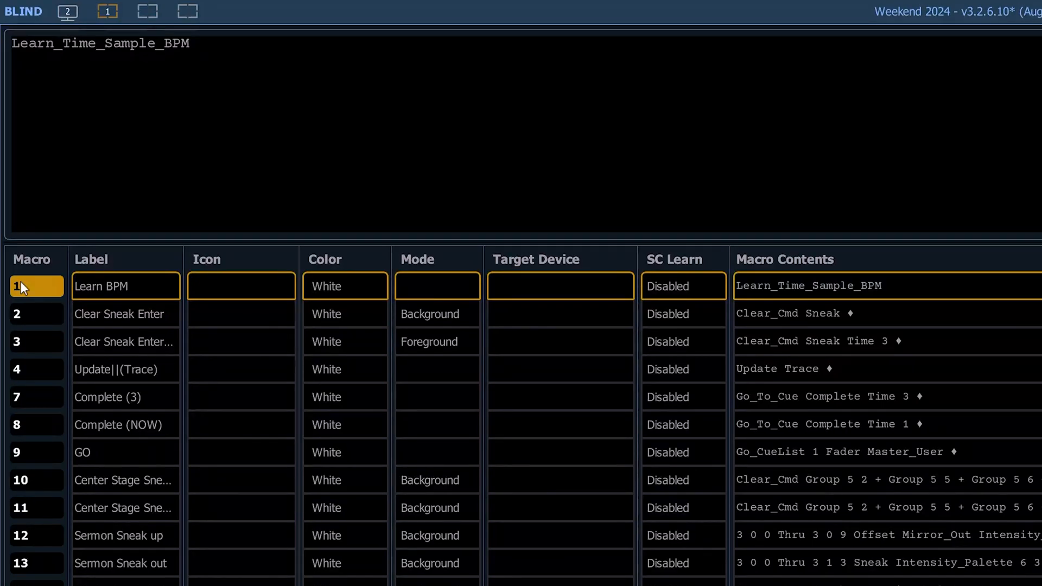
# - Step from macro 1 through macro 2 to macro 3, showing Clear_Cmd Sneak Time 3
pyautogui.press('Down')
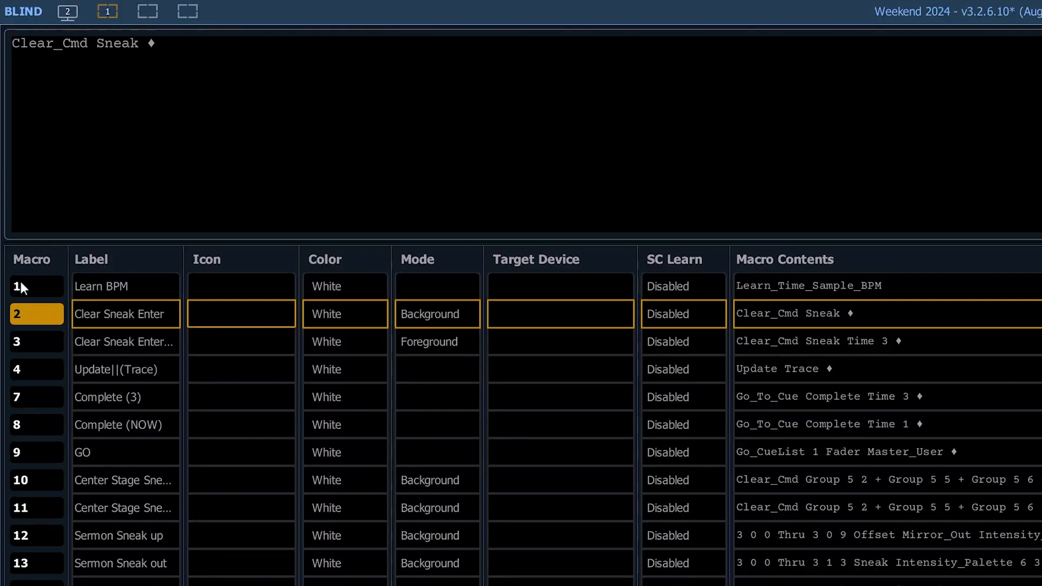
pyautogui.press('Down')
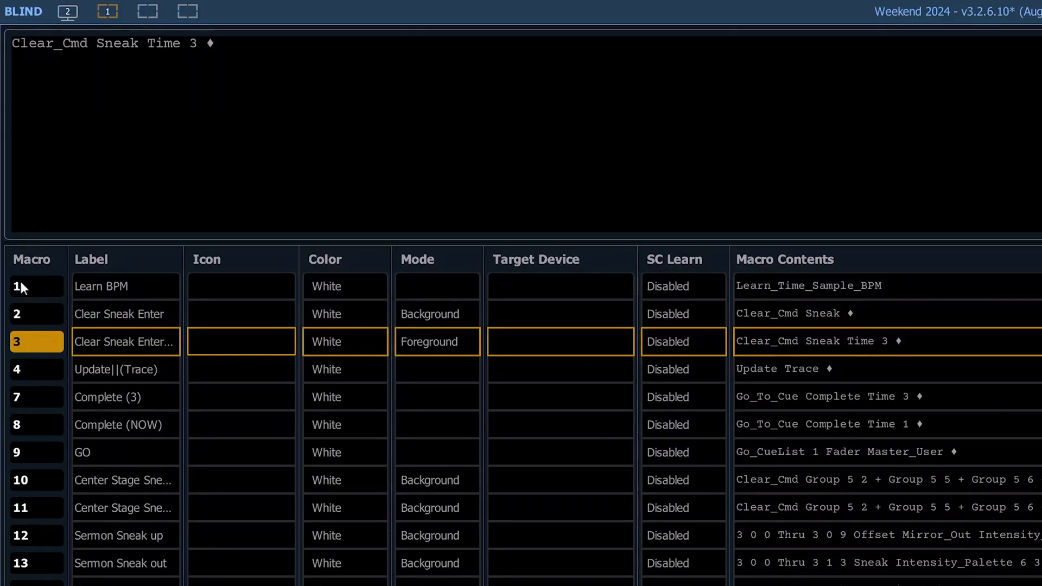
# - Step through macro 4 Update Trace to macro 7 Complete (3), Go_To_Cue Complete Time 3
pyautogui.press('Down')
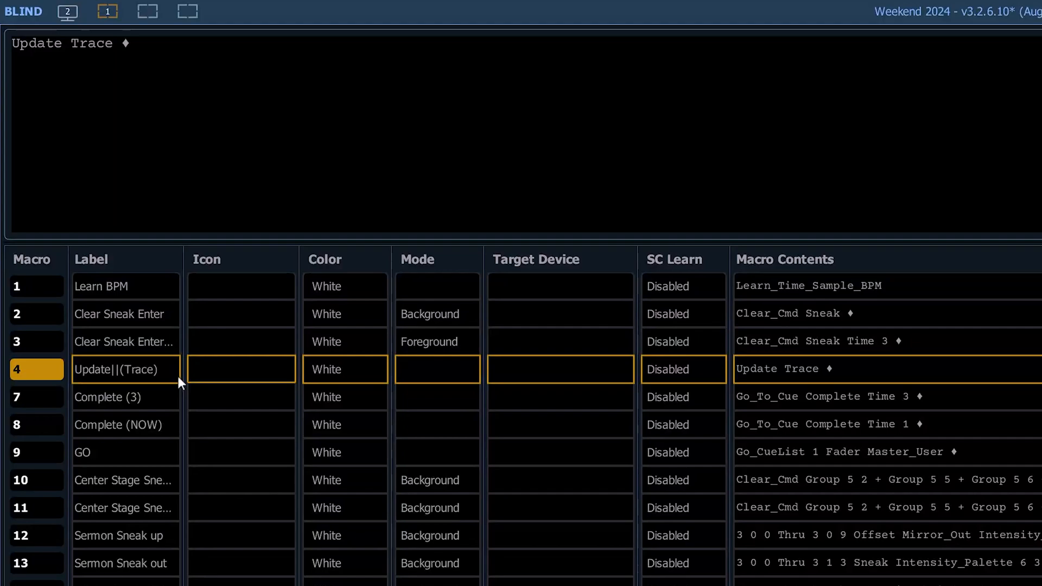
pyautogui.press('Down')
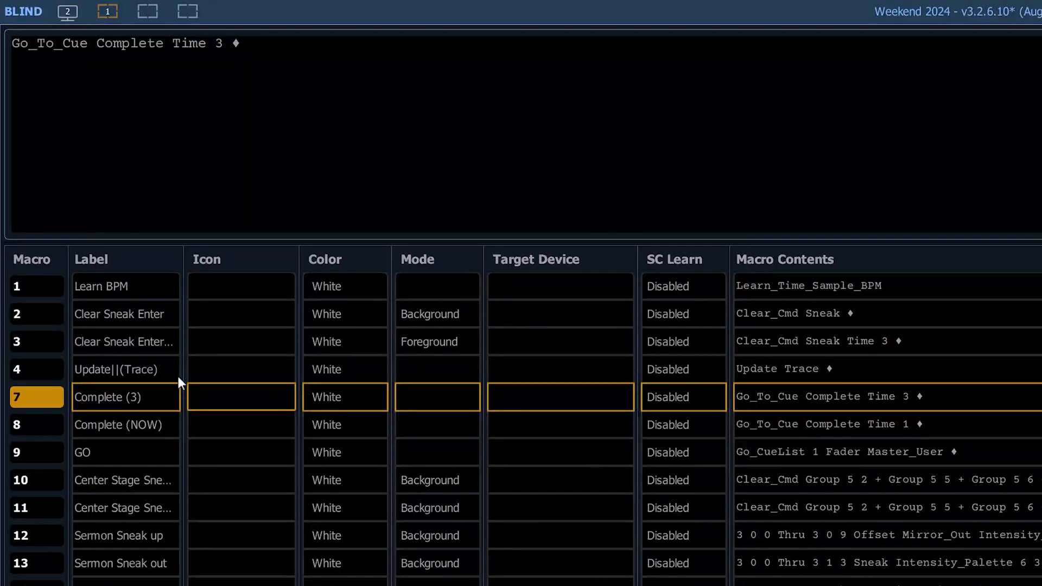
# - Move to macro 8 Complete (NOW), showing Go_To_Cue Complete Time 1
pyautogui.press('Down')
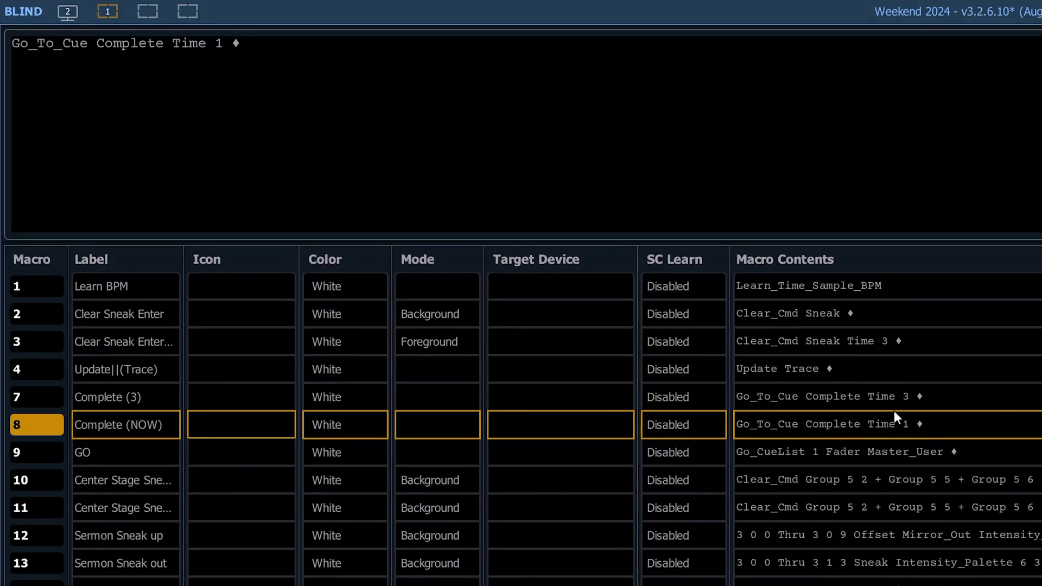
# - Move to macro 9 GO, showing Go_CueList 1 Fader Master_User
pyautogui.press('Down')
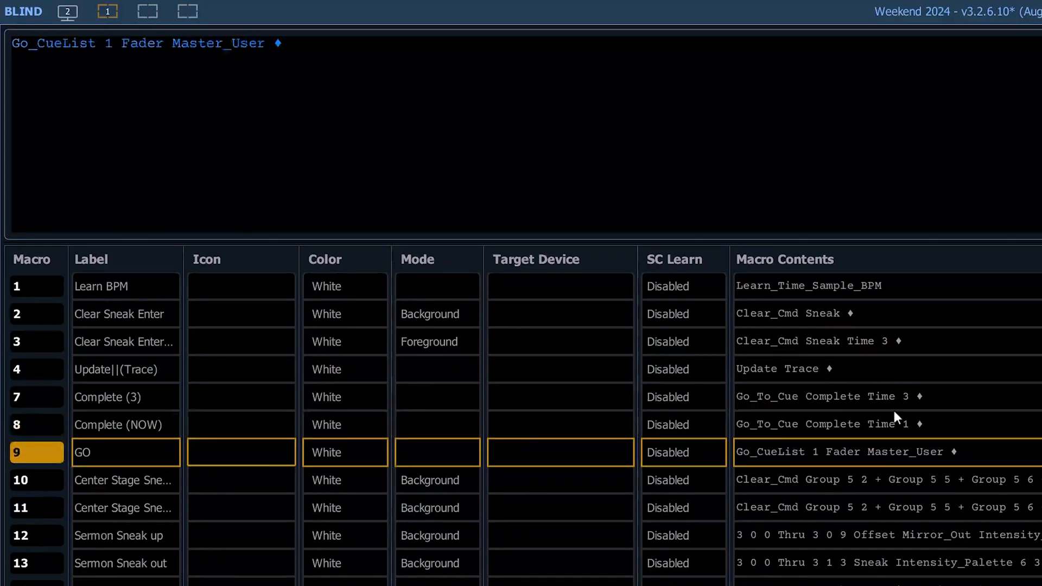